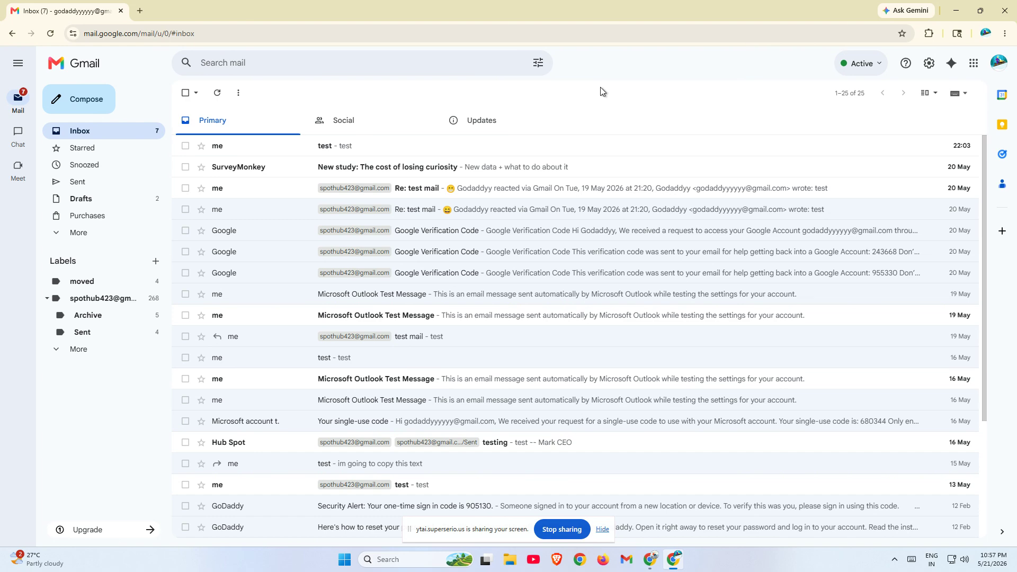
Open a new Incognito window and go to the autocompleted Gmail address
click(1005, 33)
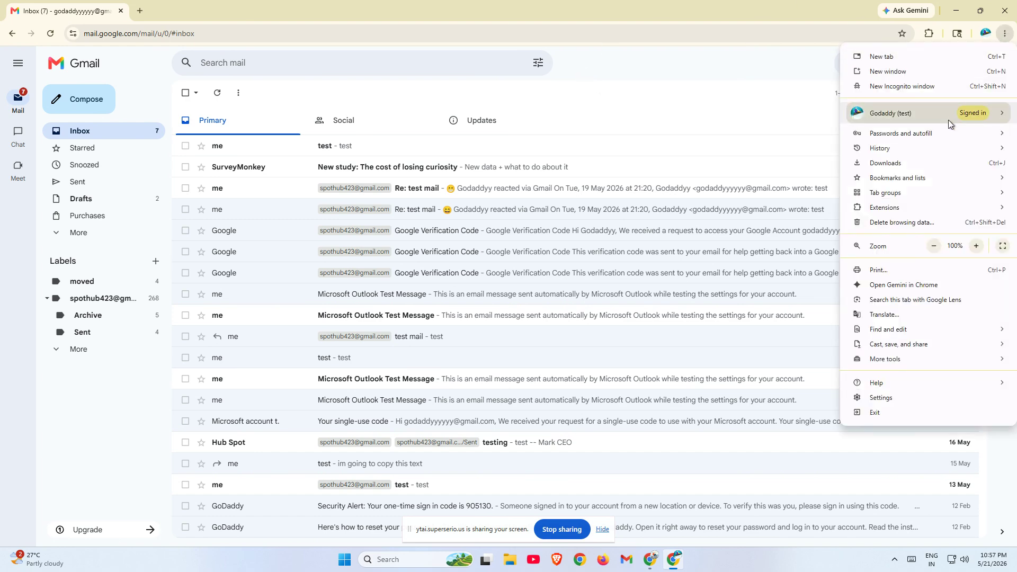
click(907, 81)
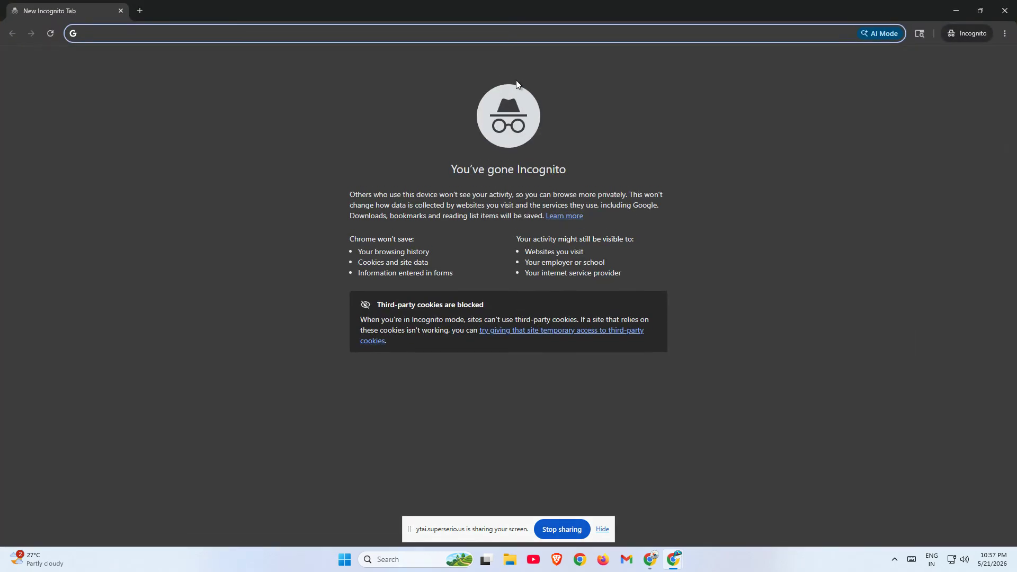
text(mail.google.com/mail/u/0/)
key(Return)
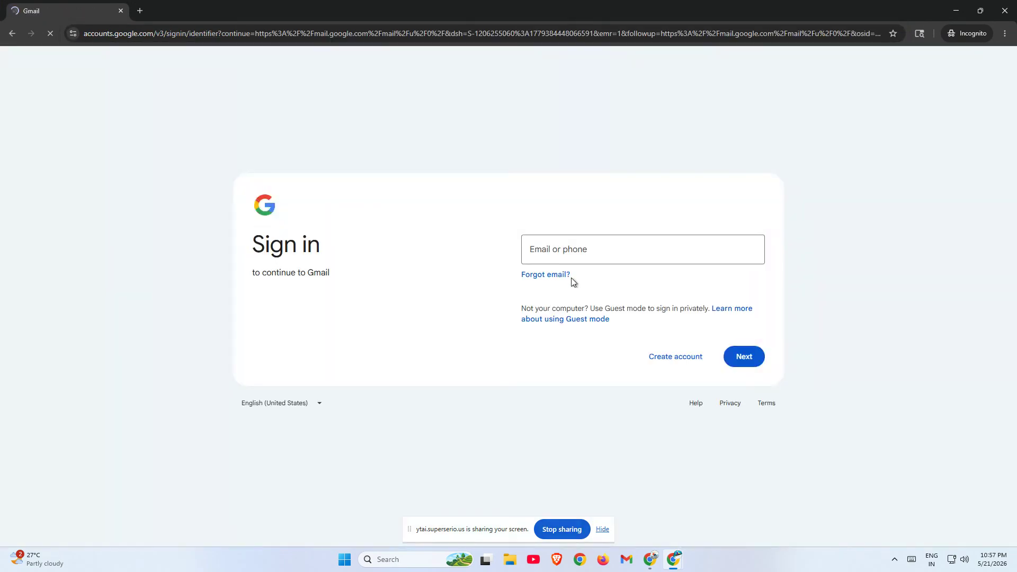
Sign in to Gmail with the test account's email address and password
click(585, 251)
click(582, 240)
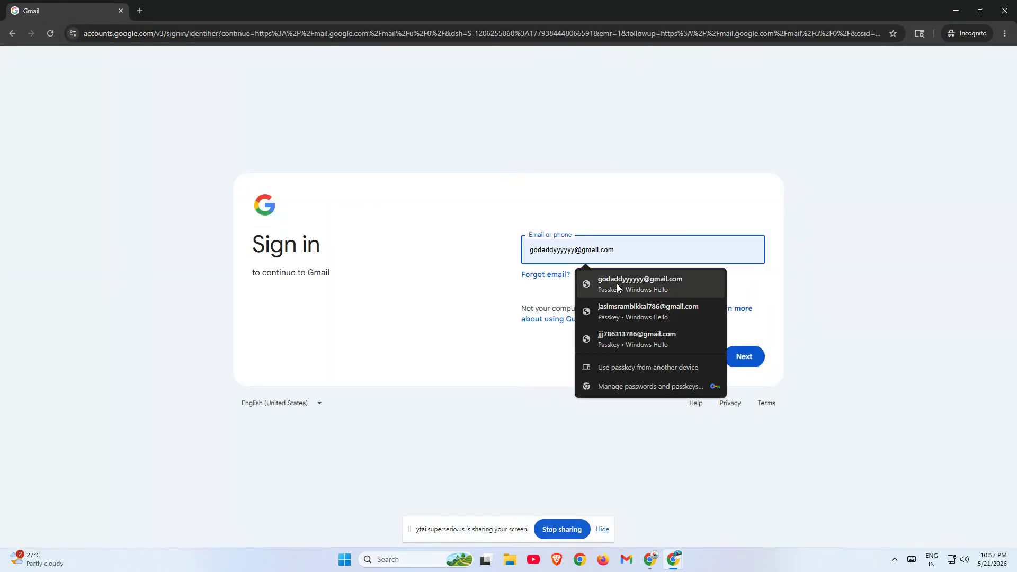
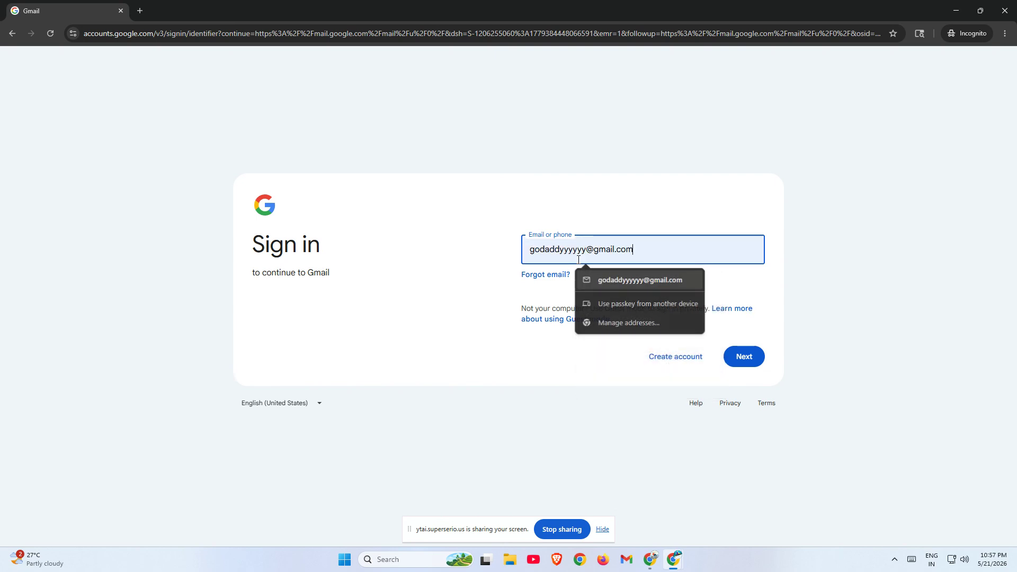
key(Return)
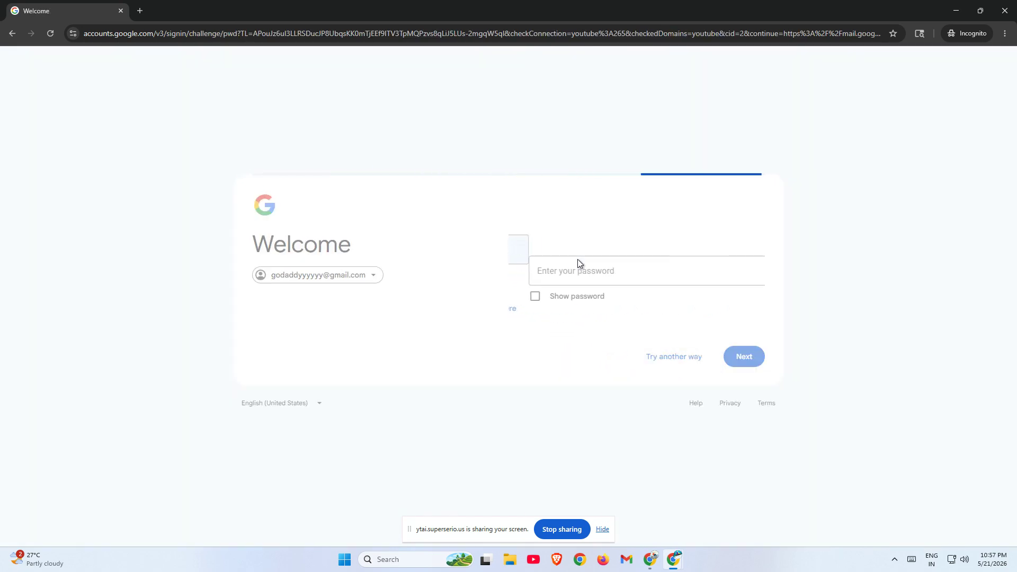
text(••••••)
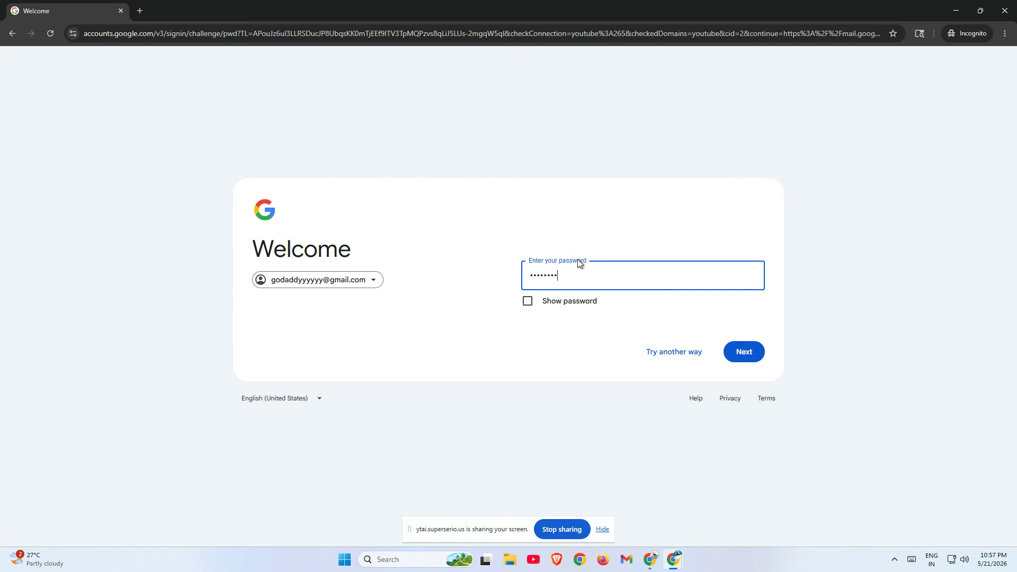
text(•••••••)
key(Return)
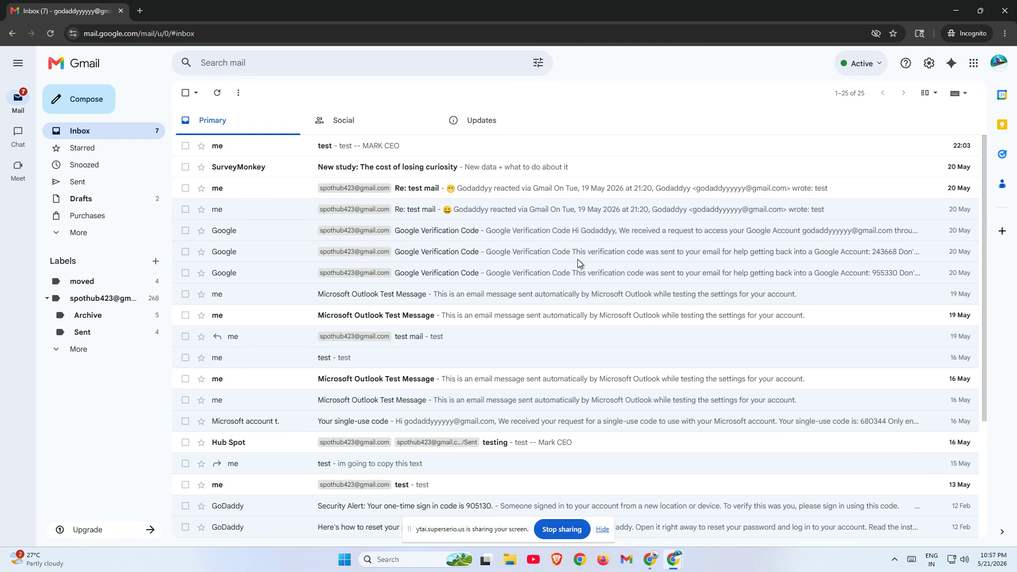
Close the Incognito window, then briefly open and close the delete browsing data settings tab
click(1004, 11)
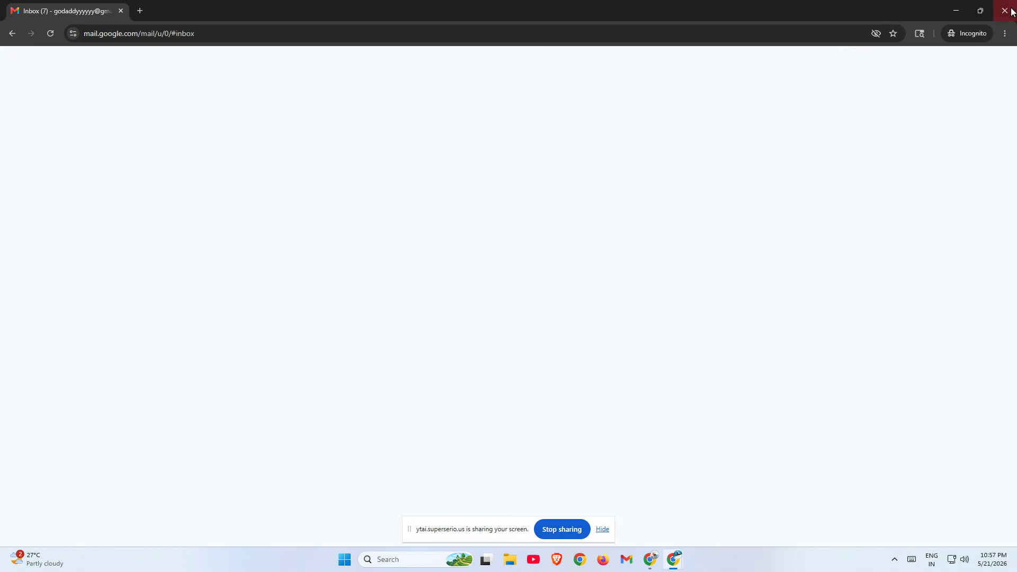
click(1004, 33)
click(905, 219)
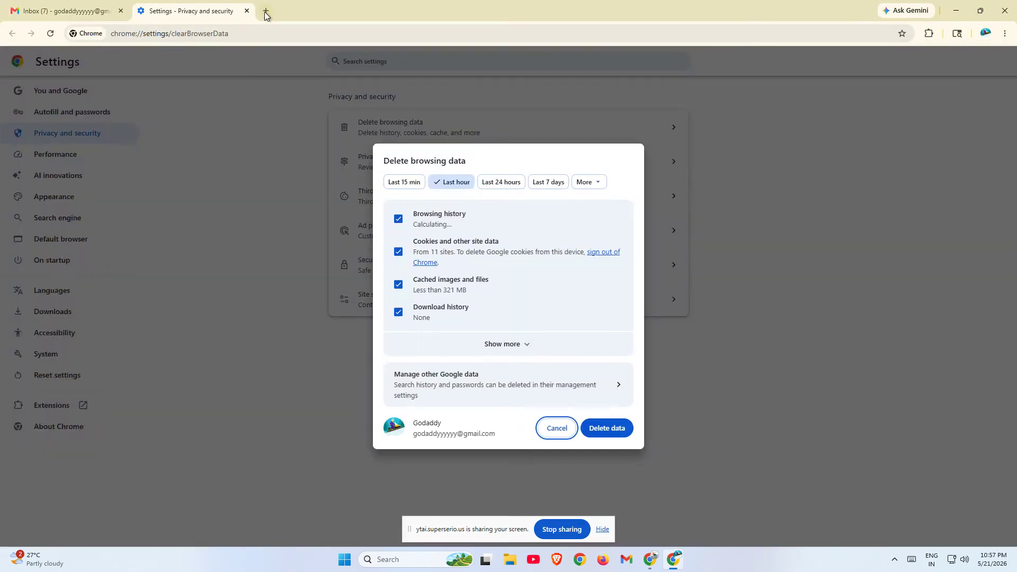
click(248, 11)
Show the Manage Extensions page listing Google Docs Offline and ZeroBlur
click(1005, 33)
mouse_move(901, 207)
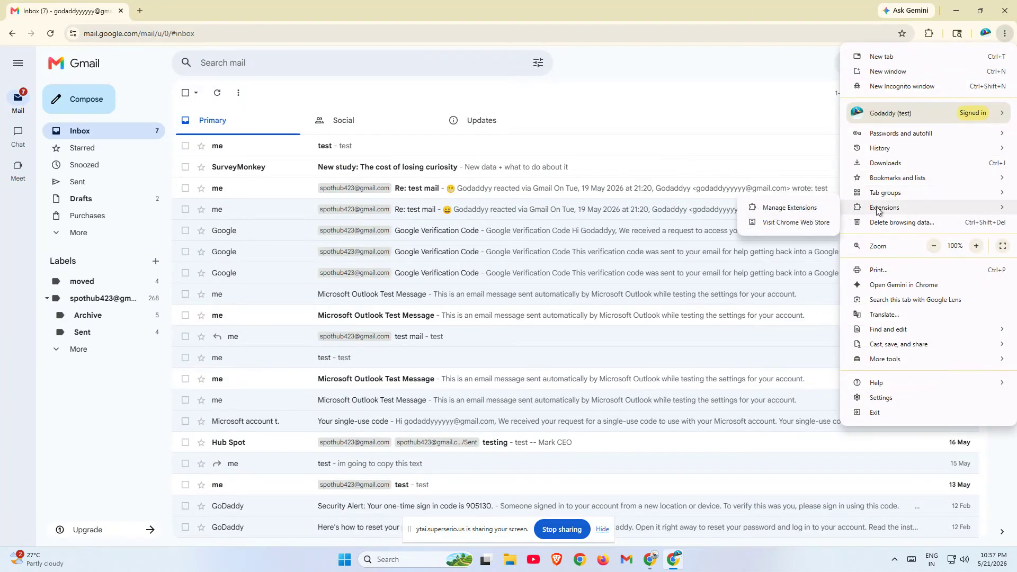
click(802, 207)
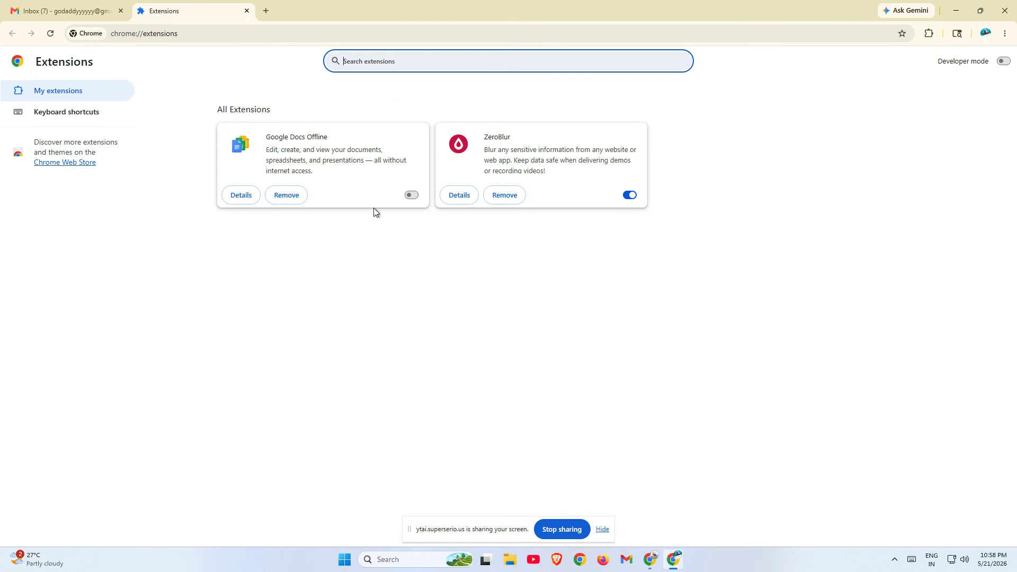
click(381, 210)
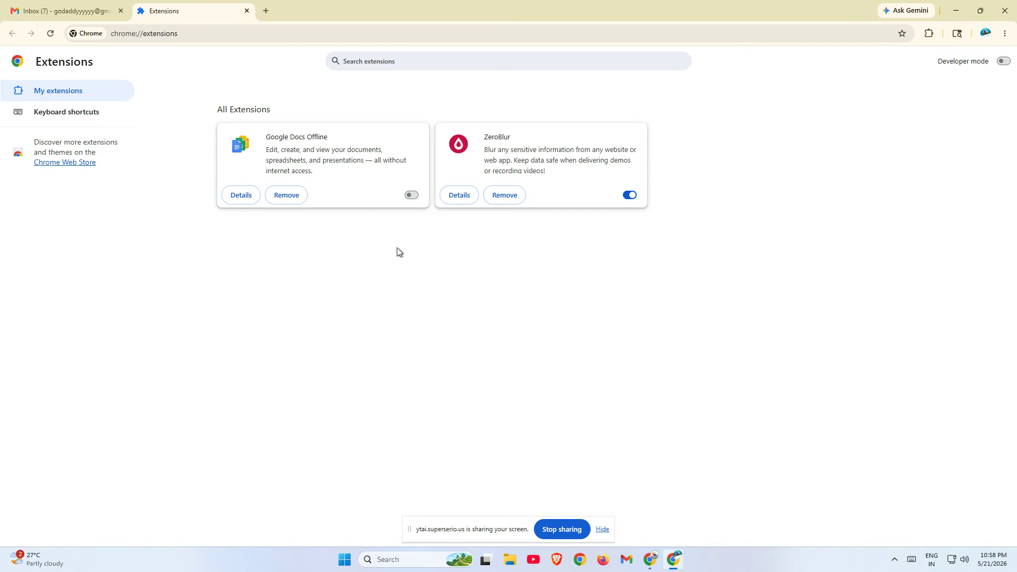
Close the Extensions tab with Ctrl+W and reload the Gmail inbox with F5
key(ctrl+w)
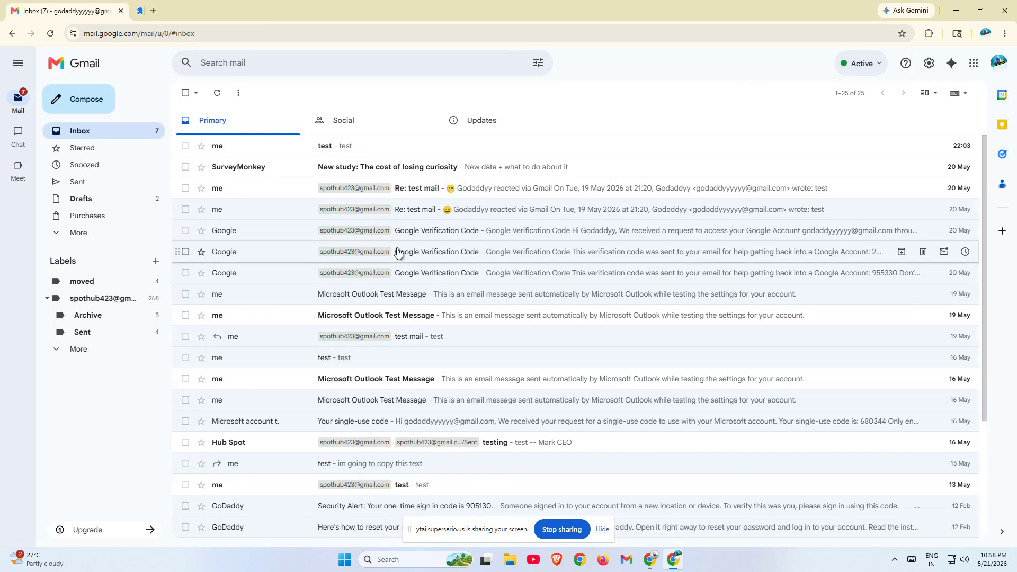
key(F5)
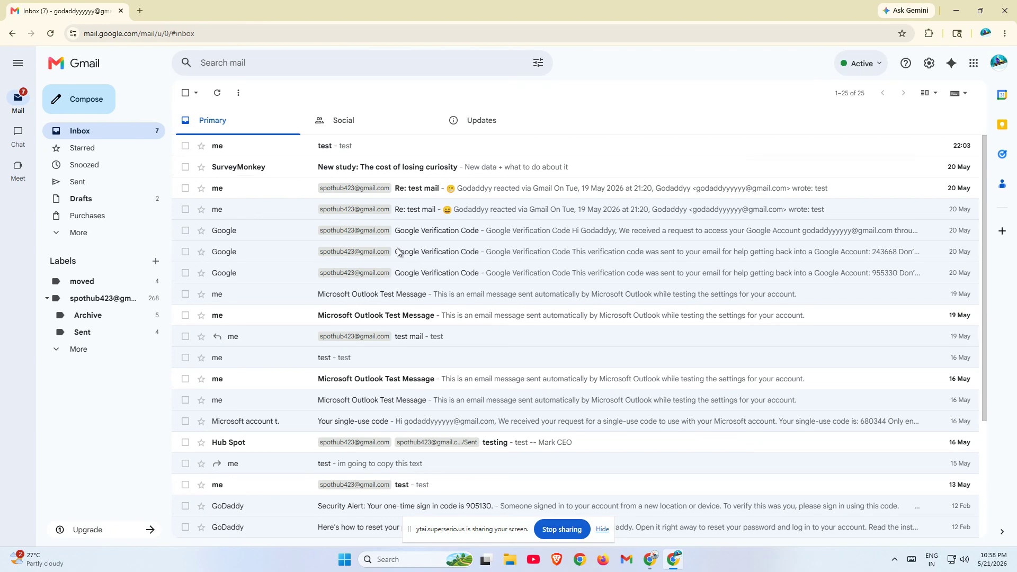
click(1004, 34)
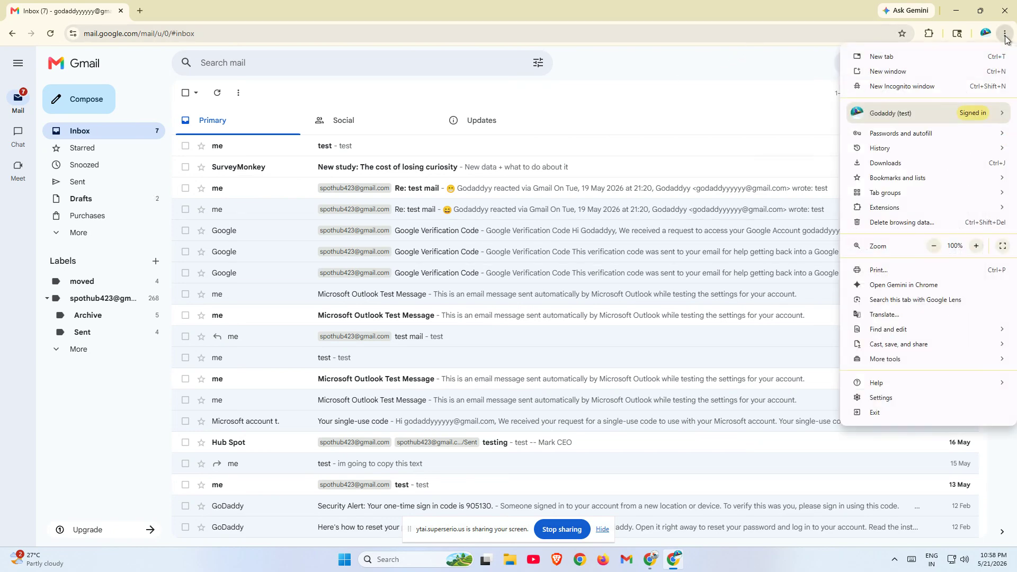
Open Delete browsing data with Browsing history and Download history unticked
click(934, 225)
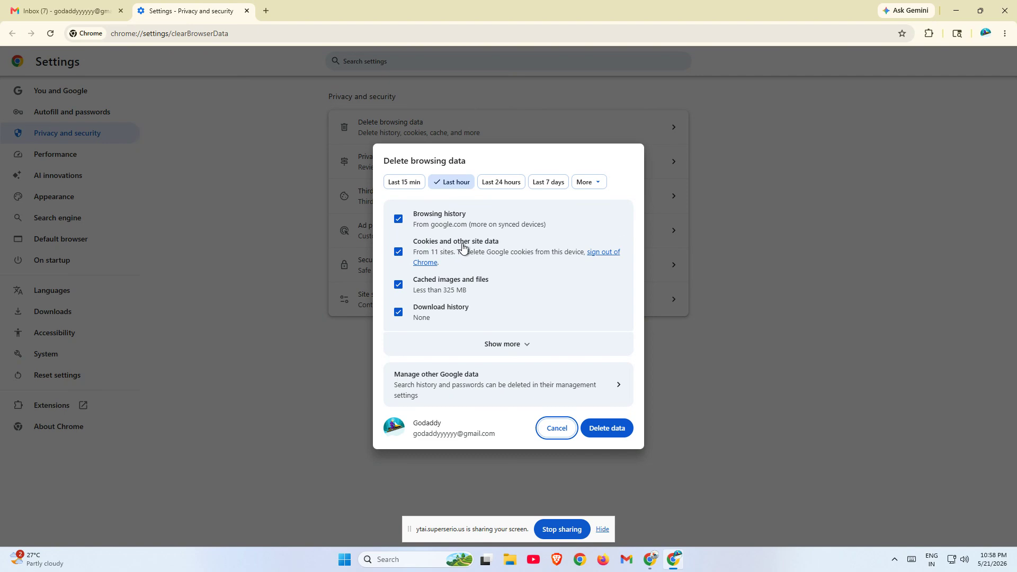
click(421, 312)
click(425, 218)
click(607, 428)
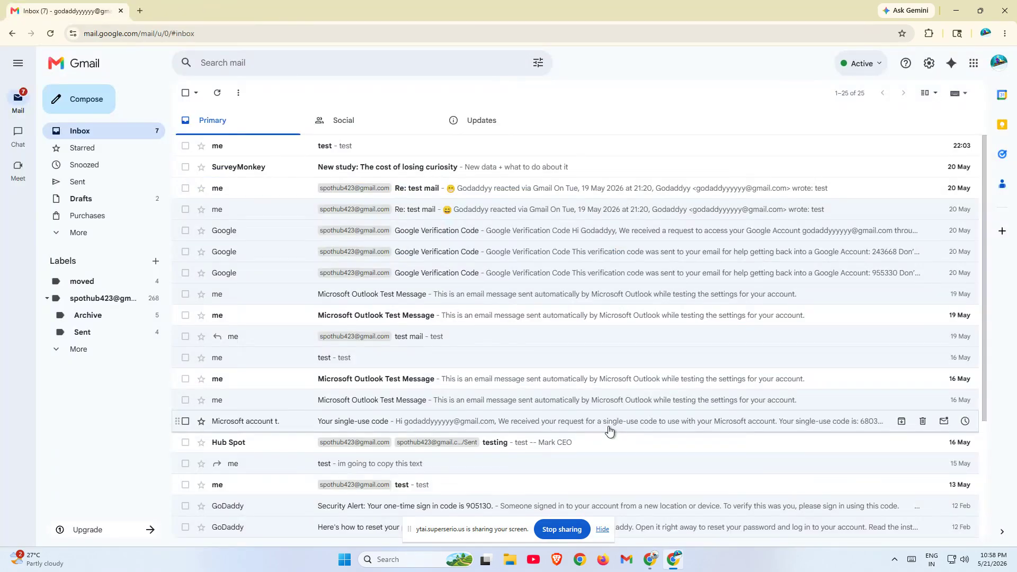
key(F5)
click(1004, 34)
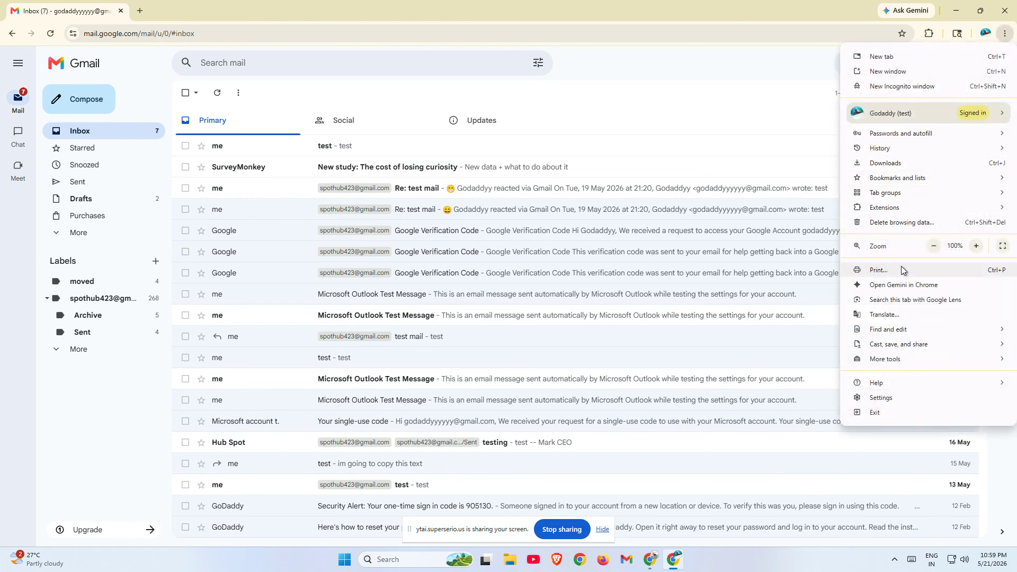
Confirm Chrome version 148.0.7778.179 on About Google Chrome, then close it and reload Gmail
mouse_move(860, 383)
click(759, 384)
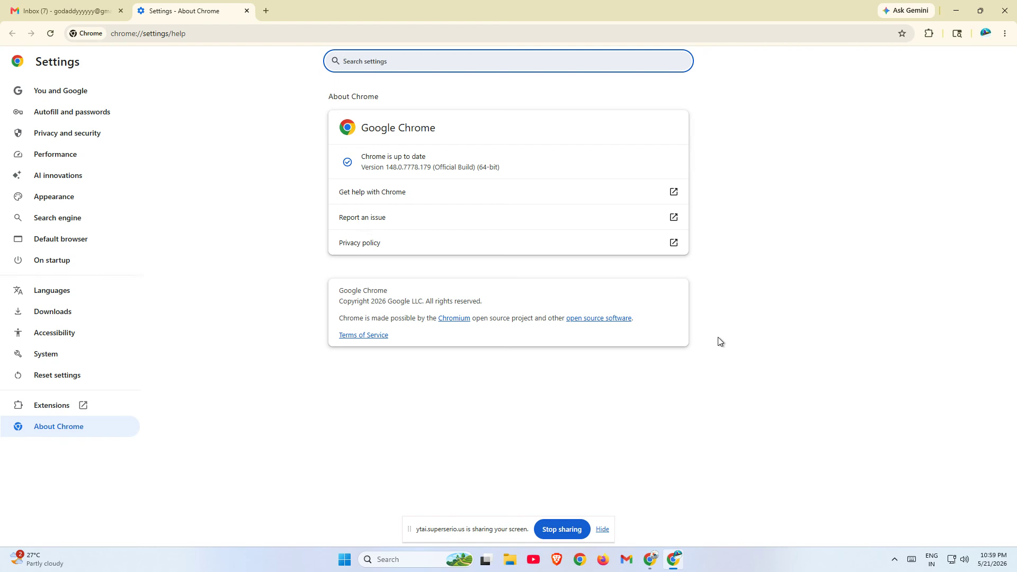
key(ctrl+w)
key(F5)
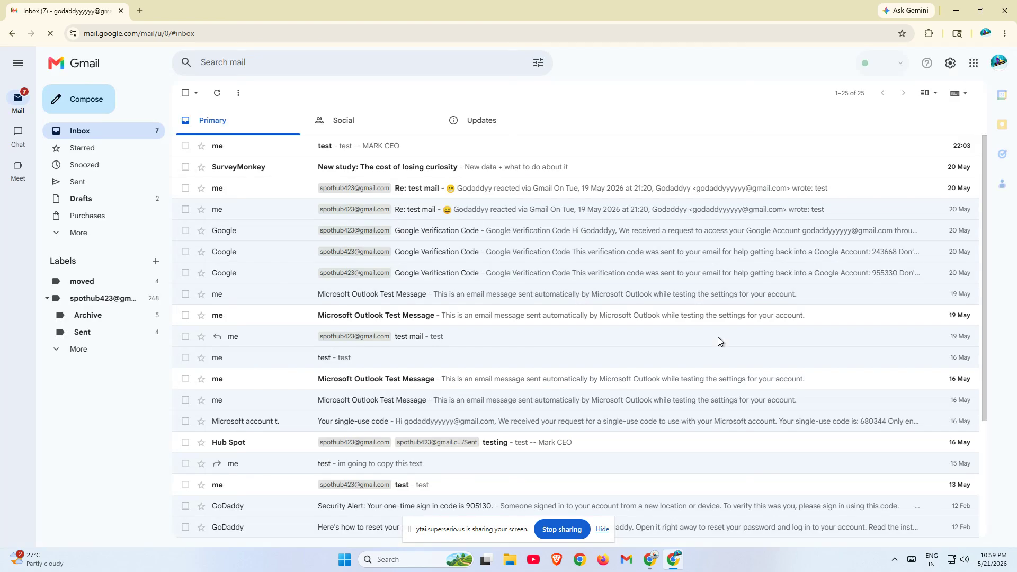